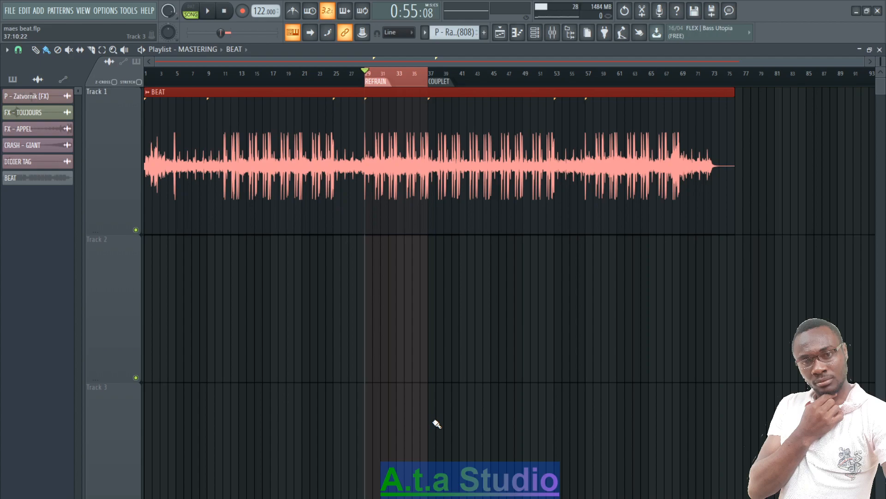
Switch to the playlist arrangement named Arrangement and add a new arrangement named Arrangement_2
click(224, 50)
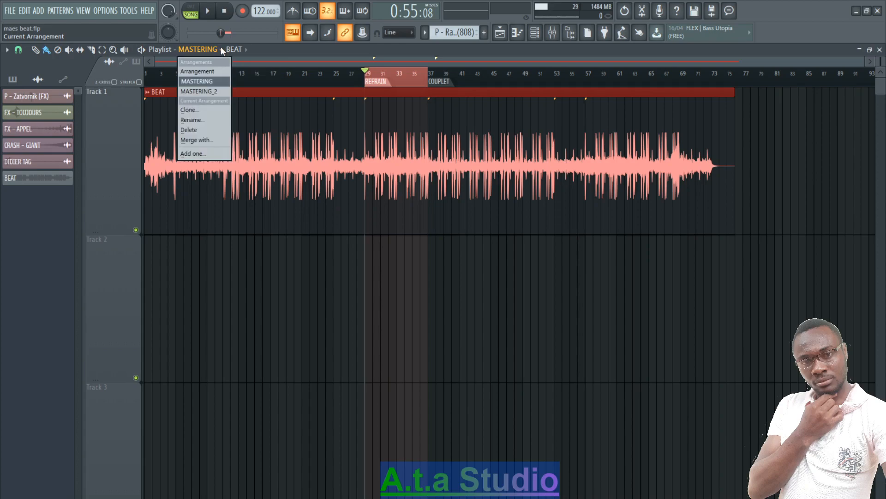
click(198, 71)
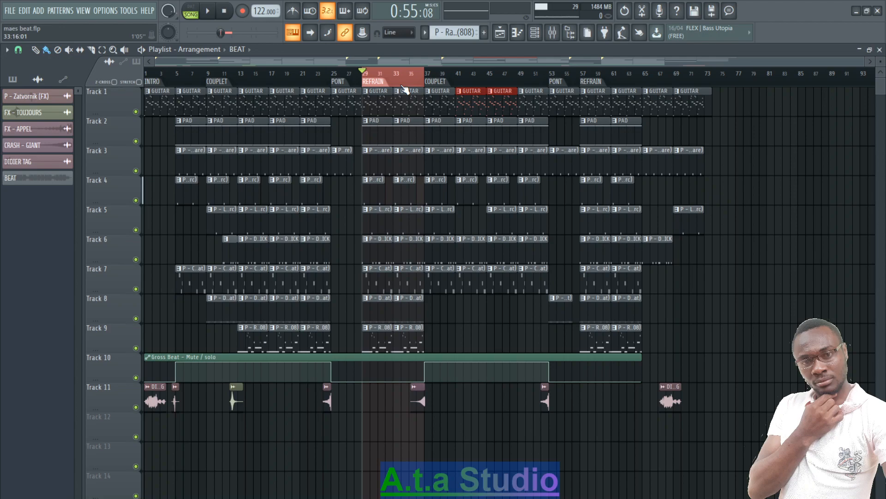
click(224, 50)
click(200, 153)
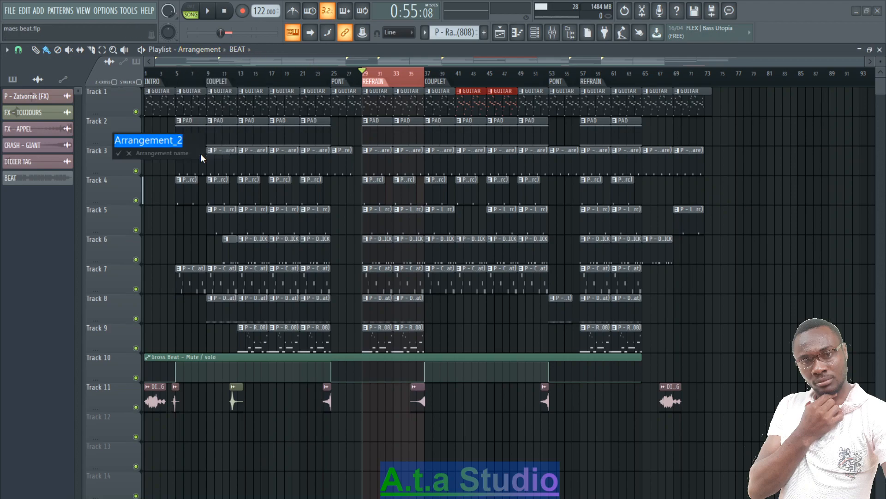
key(Return)
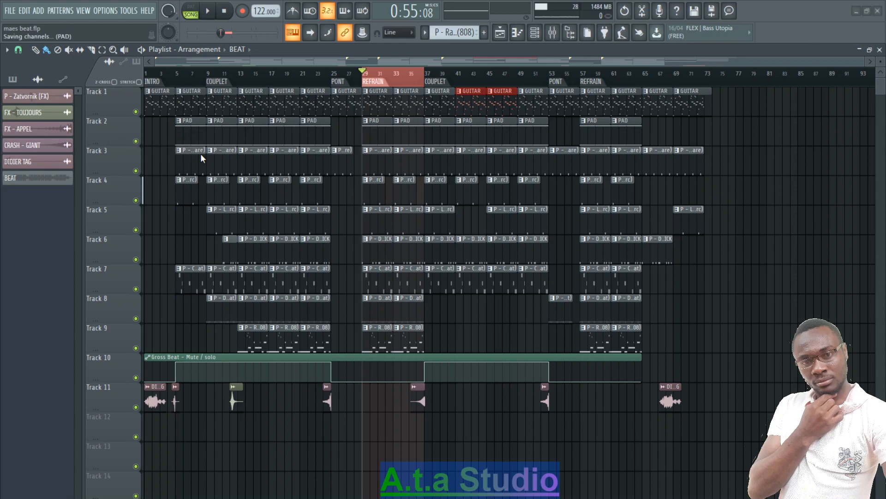
View the project's other arrangements one after another and return to MASTERING
click(225, 54)
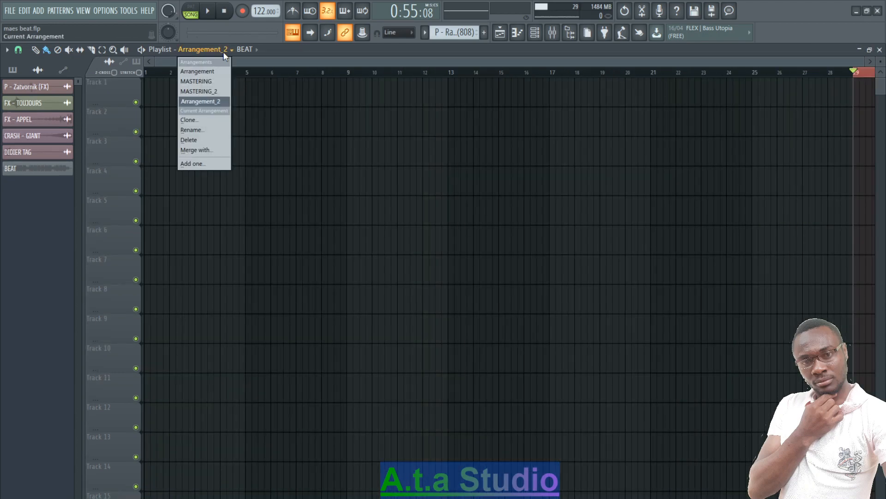
click(210, 99)
click(226, 55)
click(203, 91)
click(220, 49)
click(212, 81)
click(204, 49)
click(212, 72)
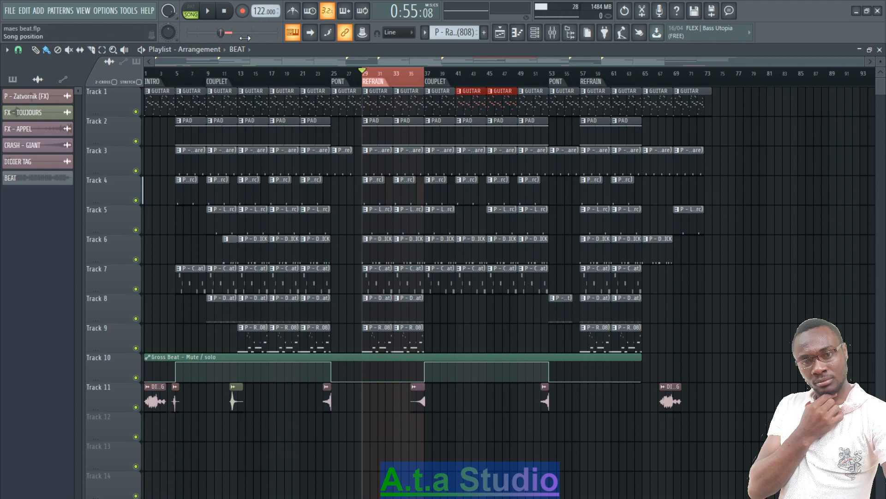
click(217, 51)
click(210, 82)
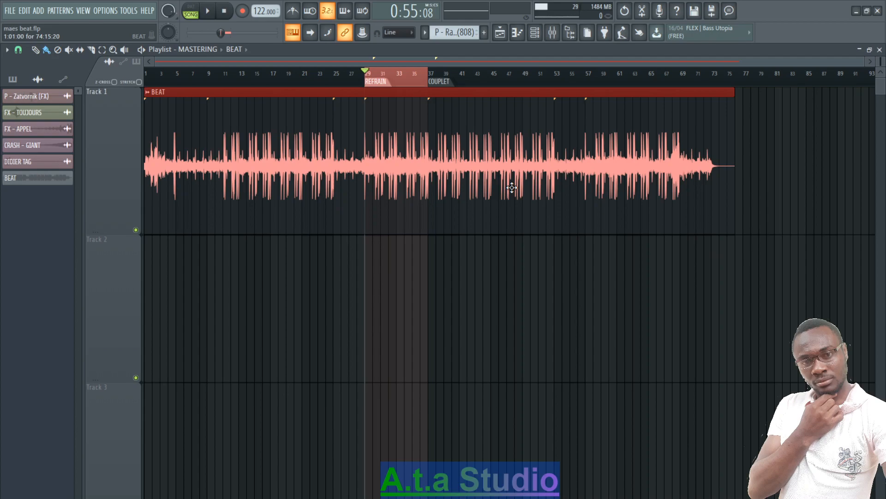
Play the REFRAIN section of the BEAT audio in the MASTERING arrangement and stop playback
key(space)
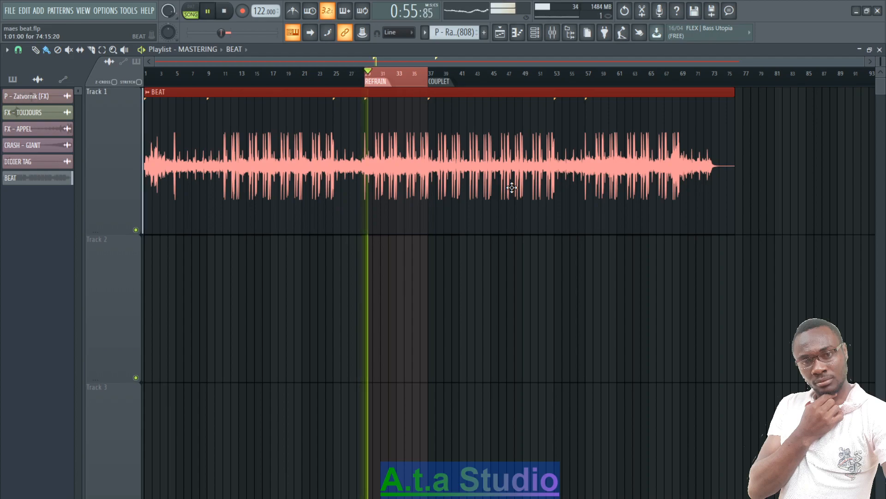
key(space)
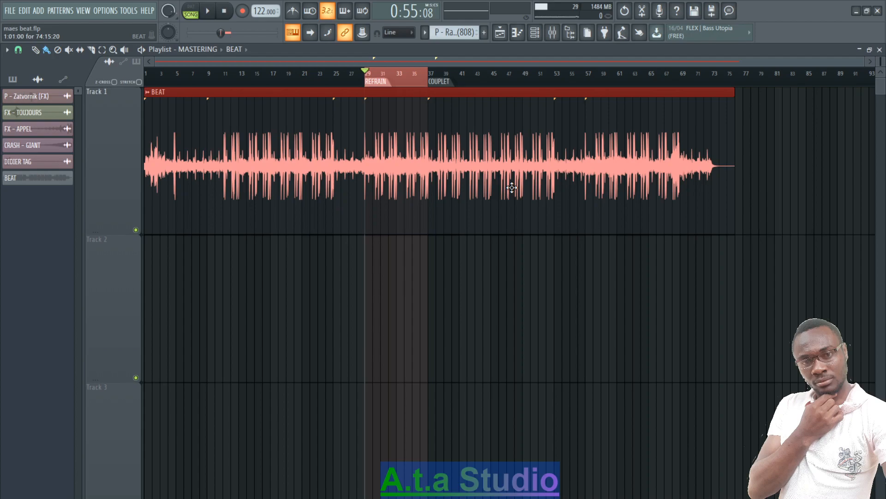
key(space)
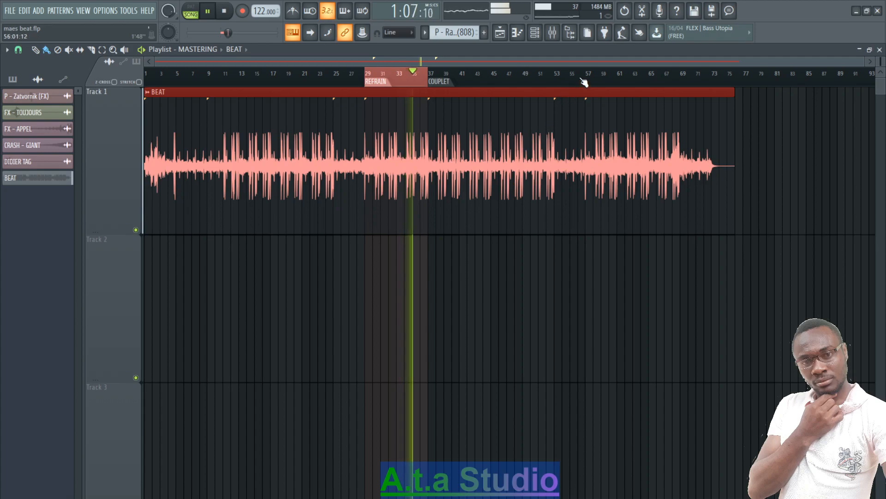
key(space)
Open FabFilter Pro-Q 3 from the BEAT mixer track, close the mixer and centre the equalizer window over the playlist
click(552, 33)
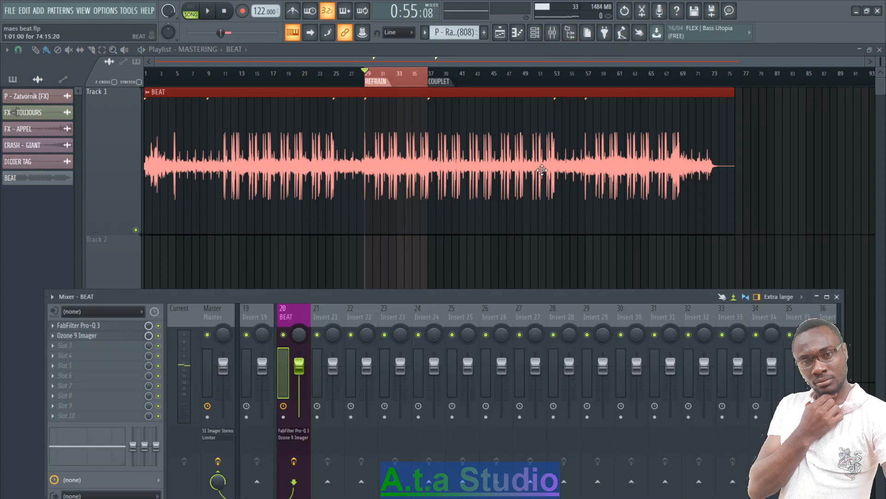
drag(307, 296, 349, 299)
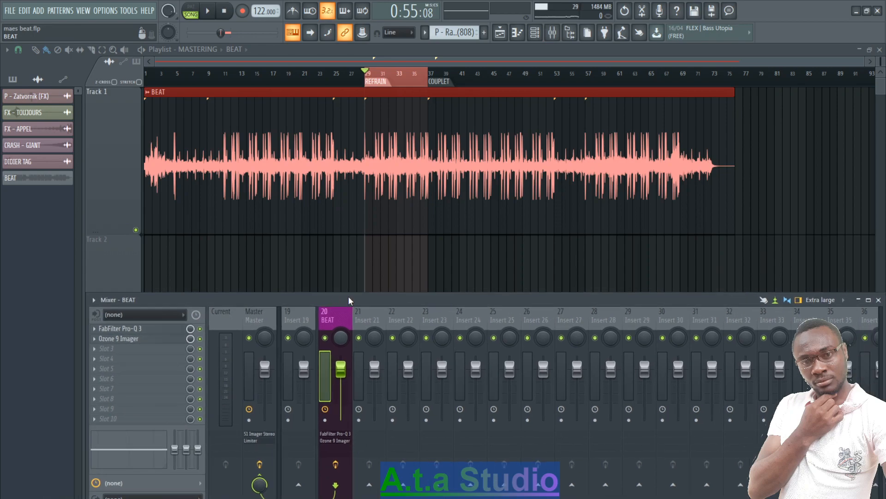
click(127, 330)
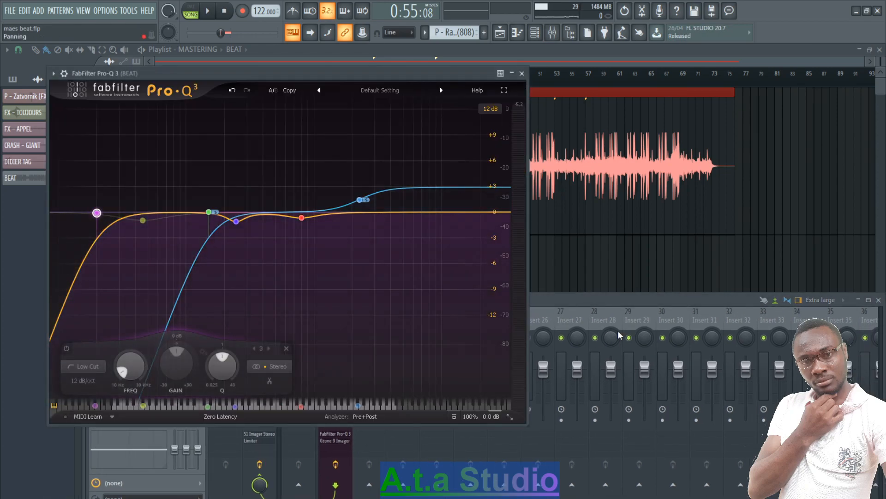
drag(592, 301, 538, 359)
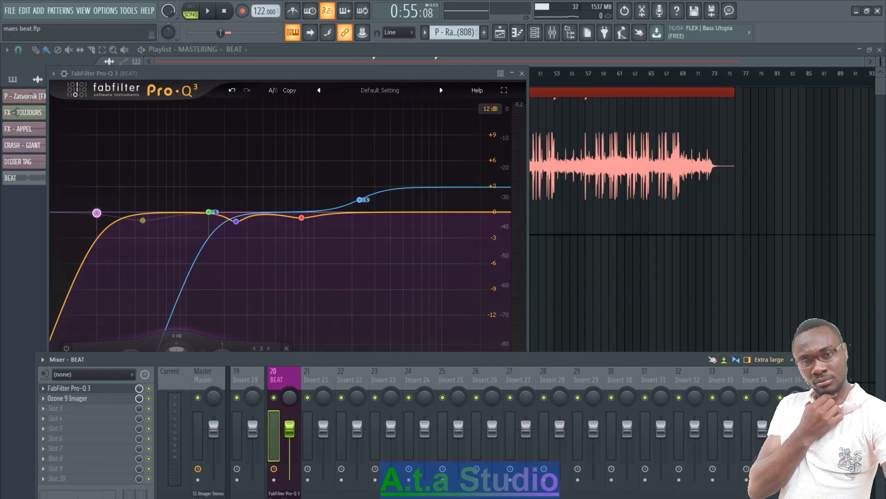
click(828, 359)
drag(267, 73, 402, 113)
Examine the frequency, gain, Q and stereo placement of the existing equalizer bands
mouse_move(353, 259)
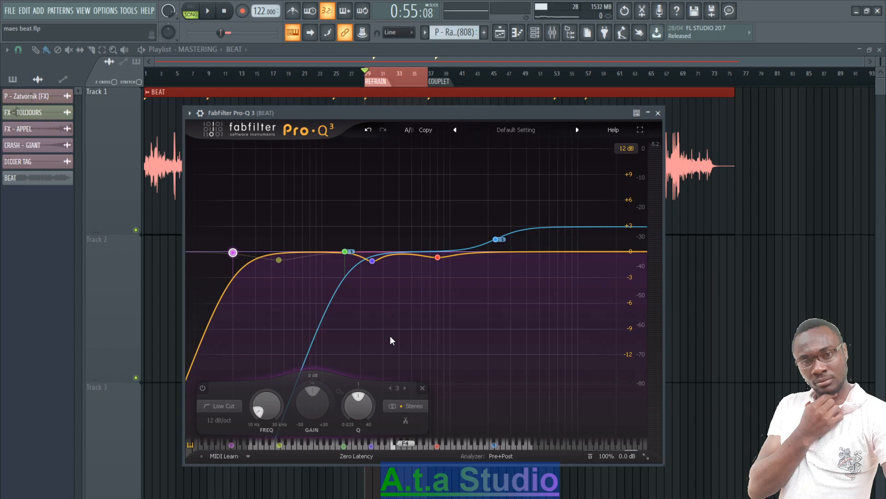
mouse_move(278, 239)
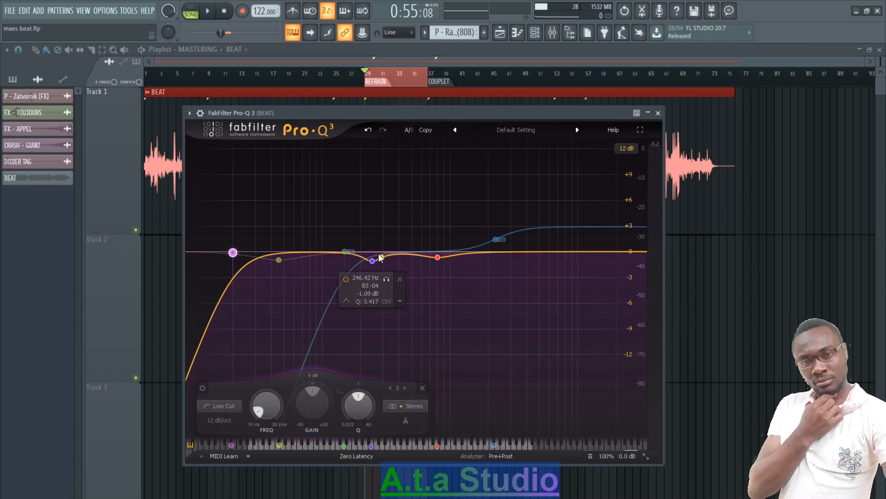
mouse_move(353, 251)
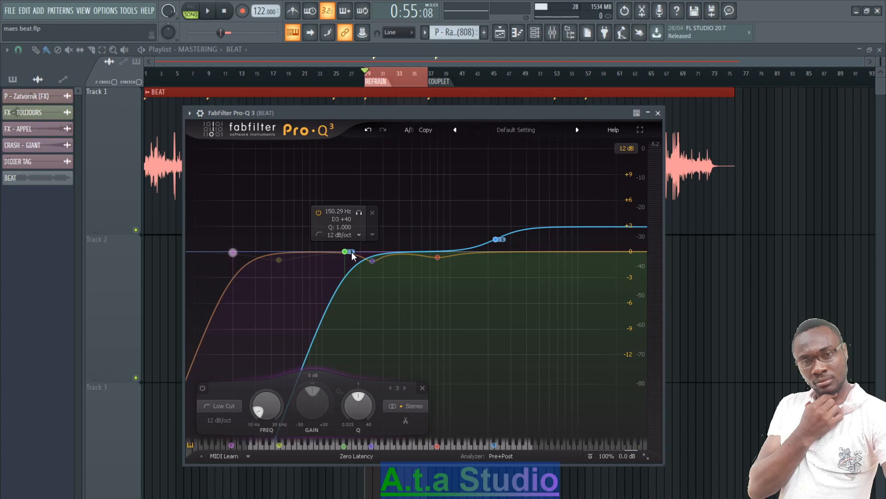
mouse_move(233, 253)
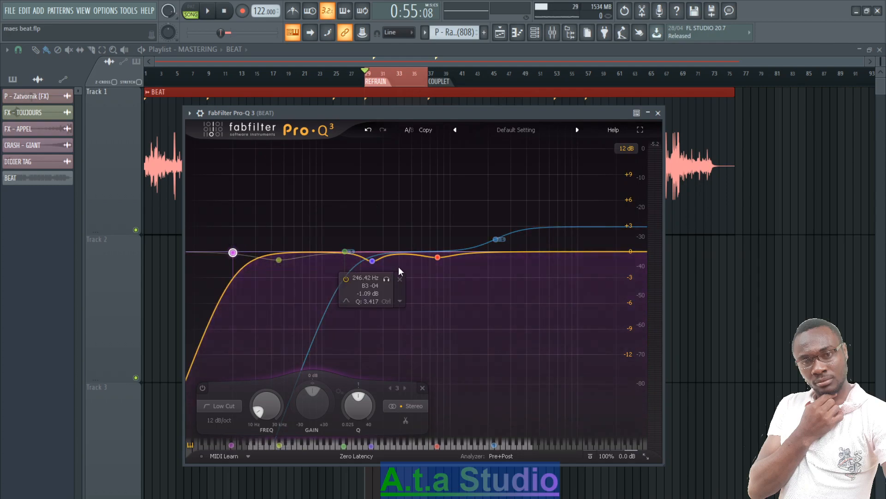
mouse_move(437, 258)
Try a low-frequency bell cut of about -2 dB in the equalizer and undo the trial changes
drag(279, 259, 316, 271)
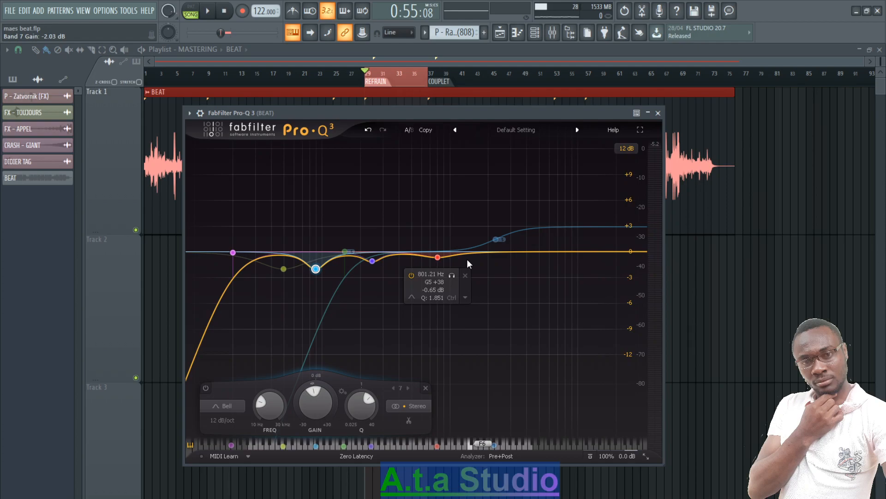
click(368, 129)
click(368, 130)
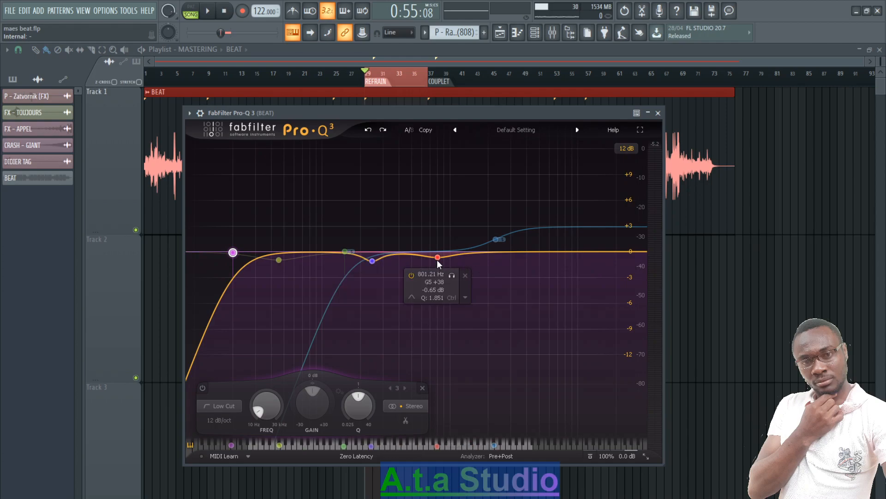
Set the stereo placement of the low-cut band near 20 Hz to Stereo
right_click(233, 253)
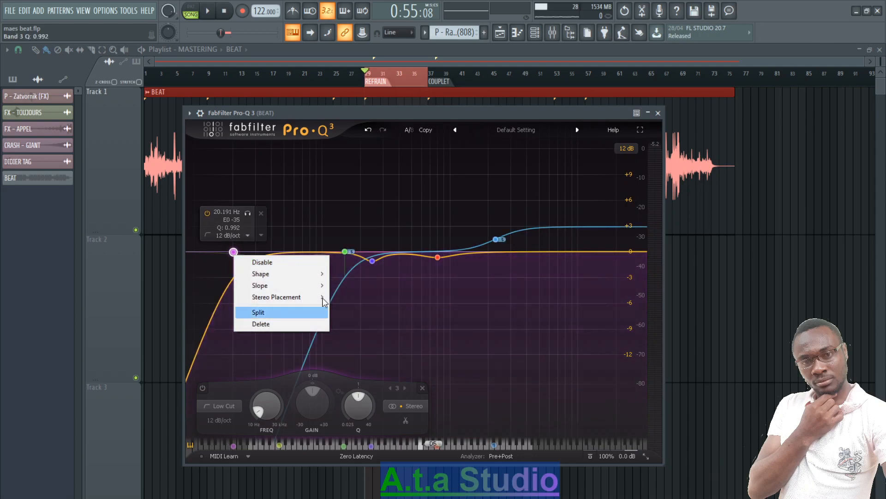
mouse_move(315, 300)
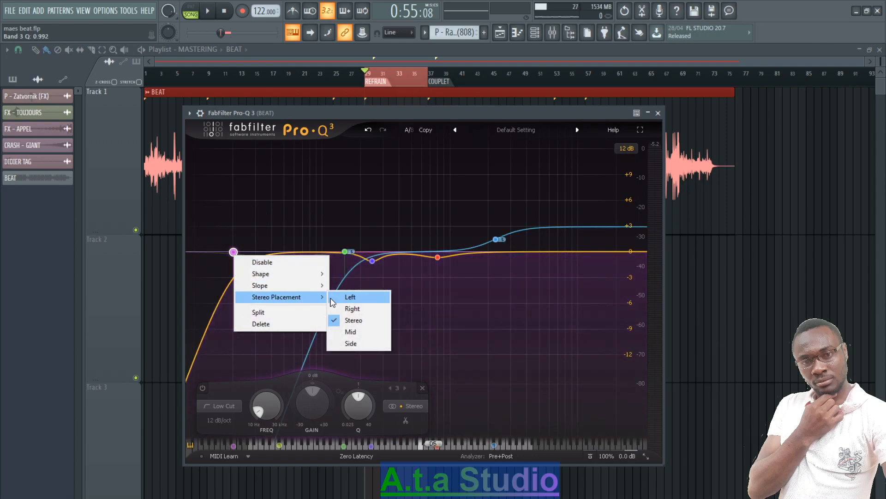
click(350, 320)
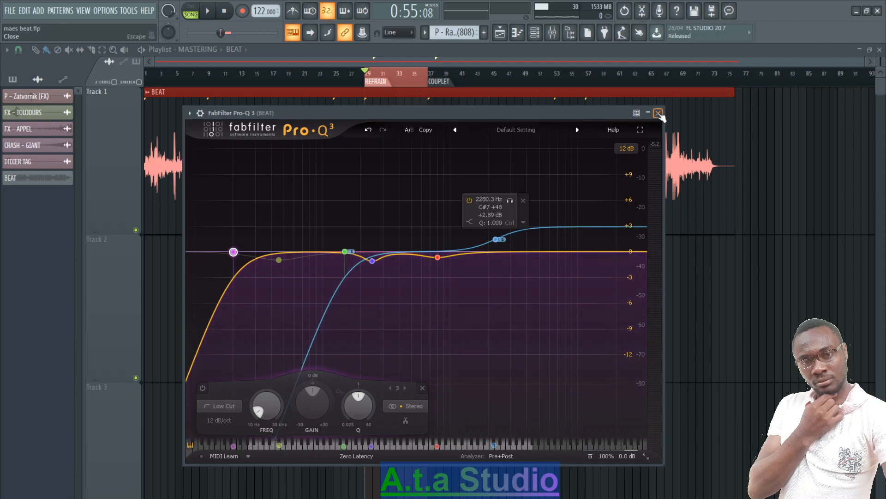
Close the equalizer and open Ozone 9 Imager from the BEAT mixer track, leaving the mixer closed
click(658, 112)
click(552, 32)
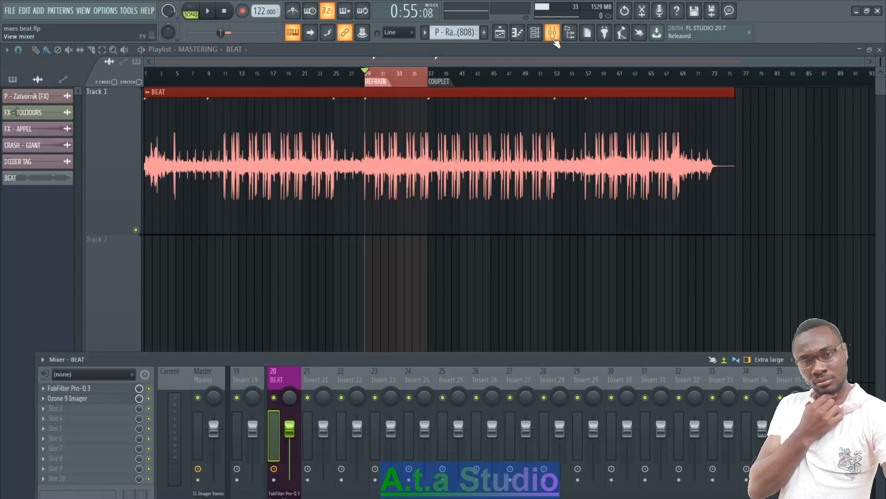
click(83, 398)
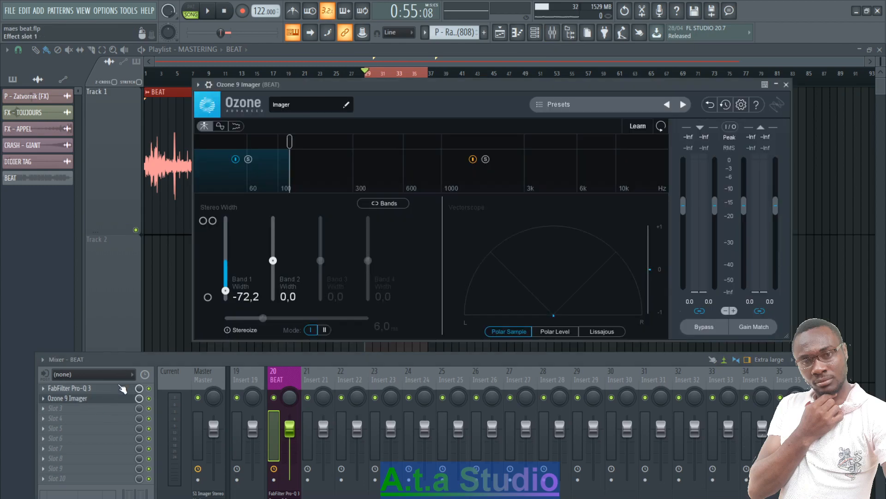
drag(268, 358, 245, 436)
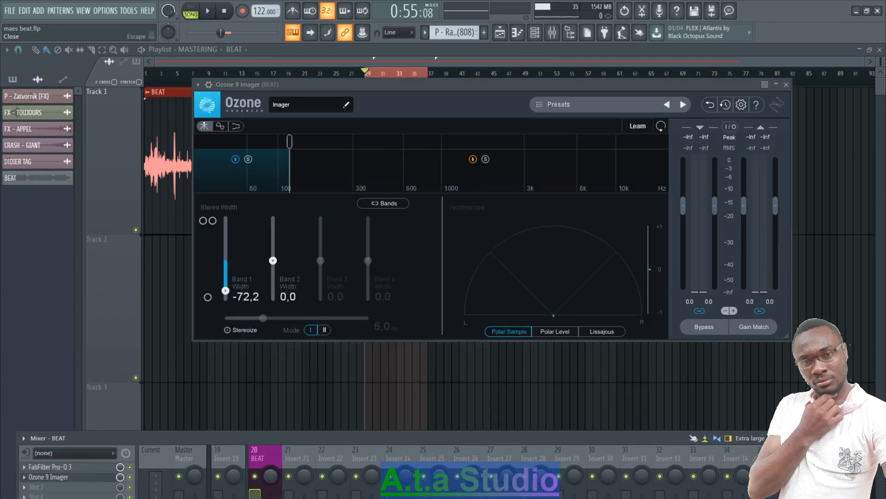
click(802, 437)
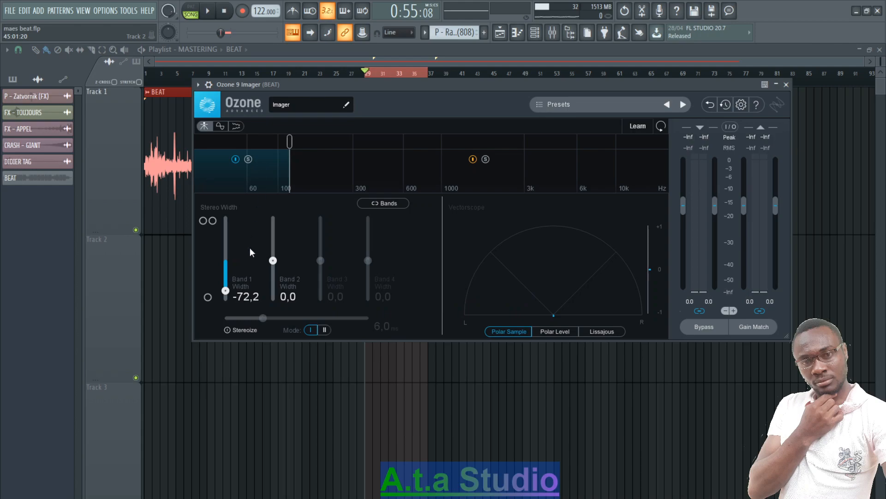
Reset the imager's Band 1 width to 0.0 and play the refrain to watch the stereo spread
click(226, 290)
ctrl+click(226, 289)
key(space)
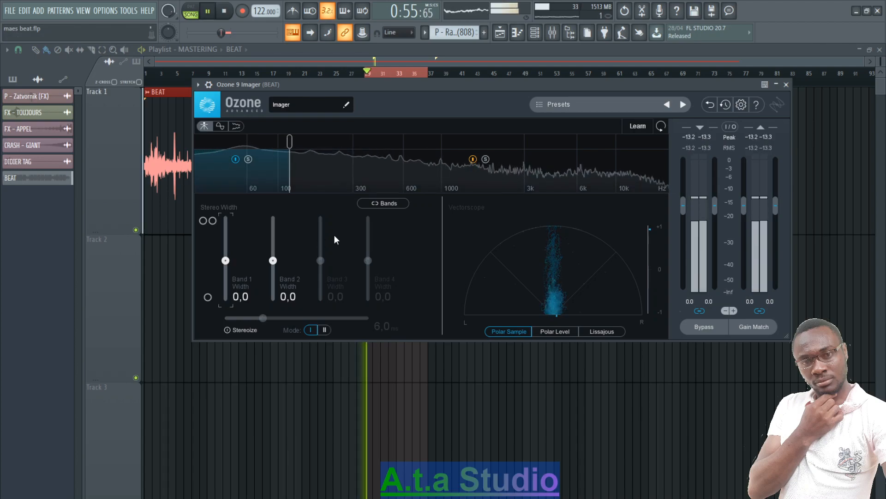
key(space)
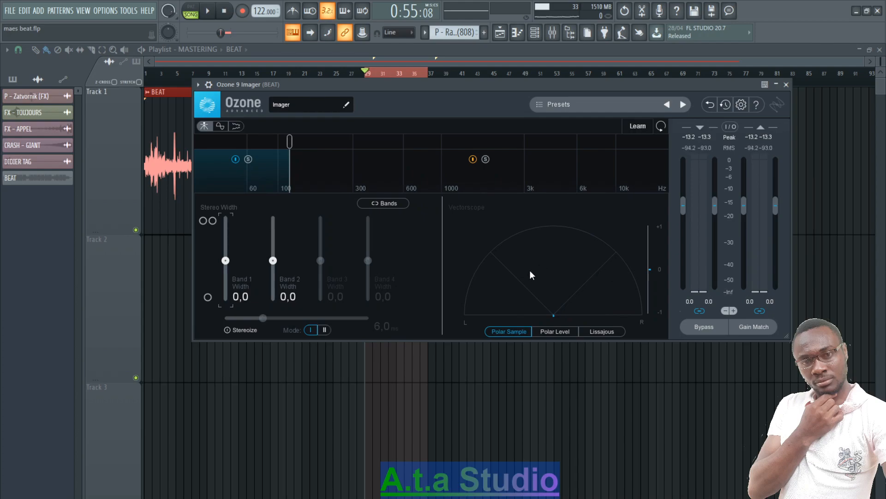
key(space)
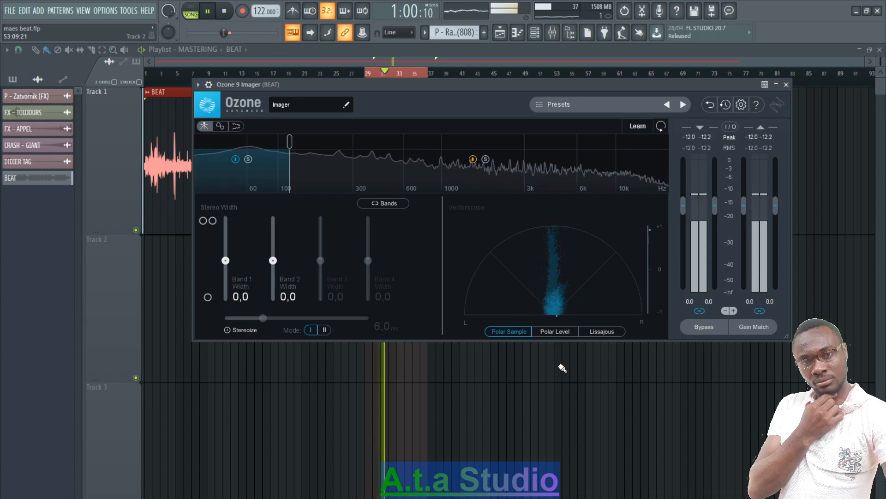
key(space)
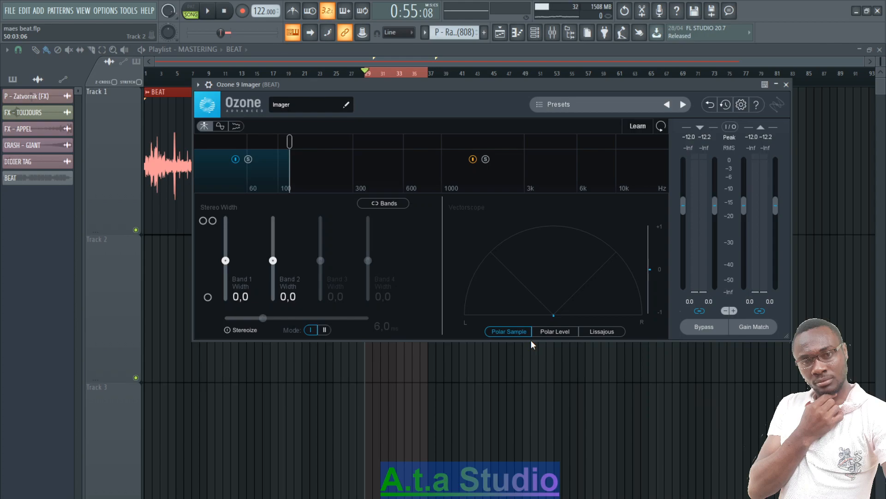
Solo the imager's Band 1 and play the refrain to check the stereo spread of the low frequencies
mouse_move(289, 140)
mouse_down()
mouse_move(284, 147)
mouse_move(290, 142)
mouse_up()
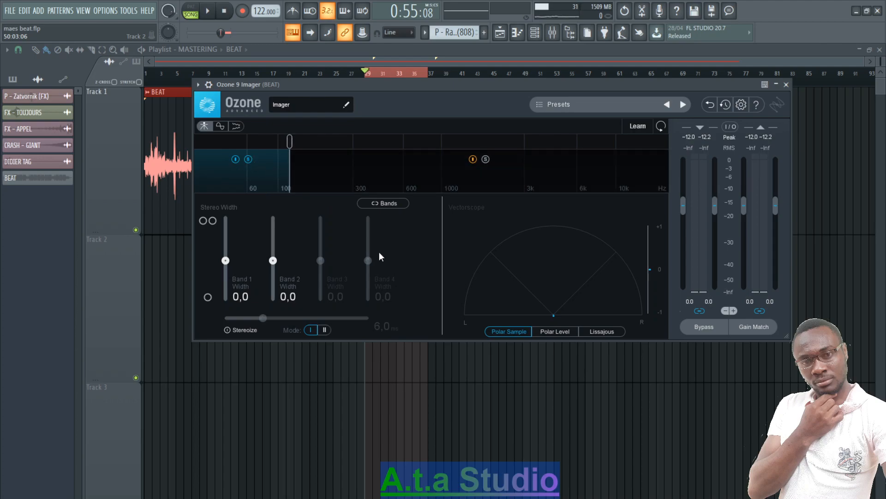
key(space)
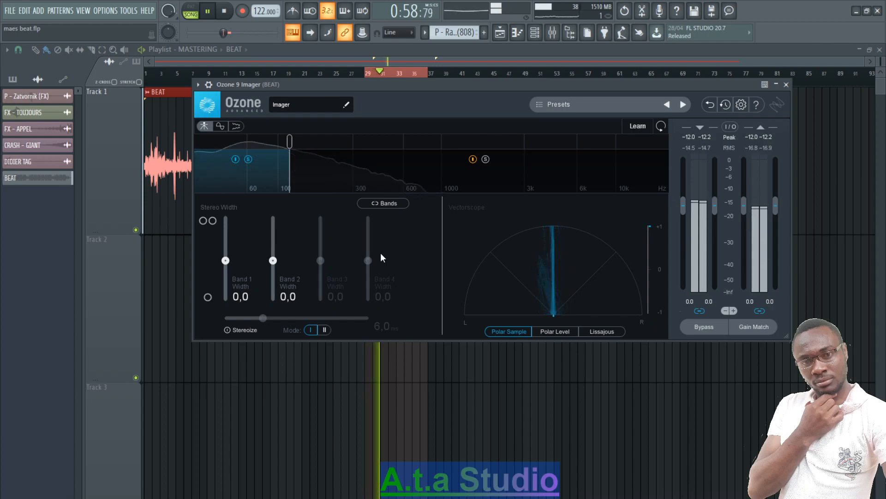
key(space)
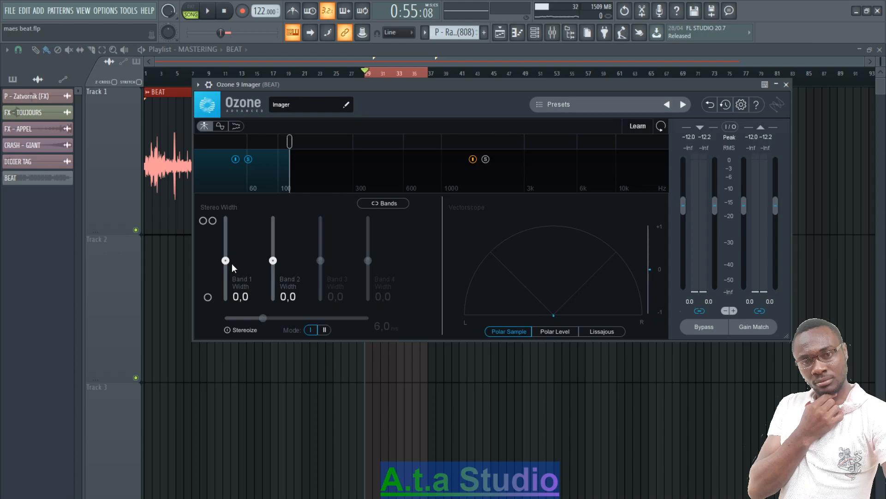
Set the imager's Band 1 width to about -75.9 and play the soloed band to check it
drag(225, 259, 230, 292)
key(space)
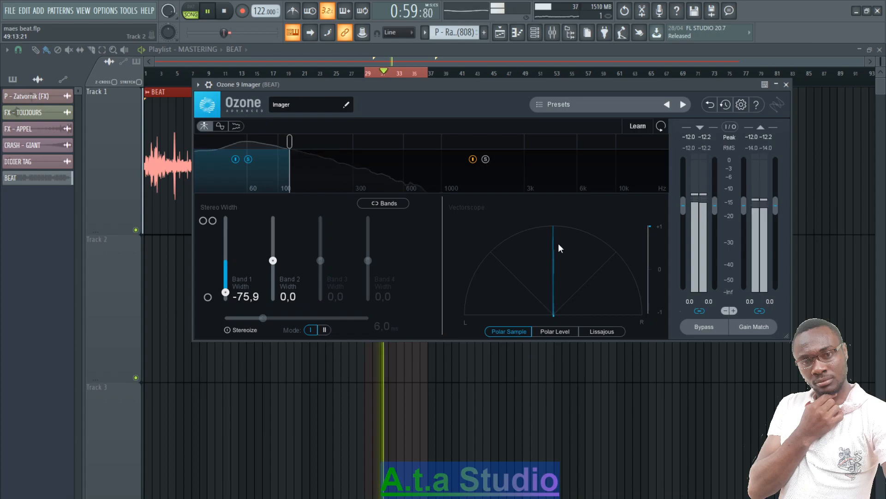
key(space)
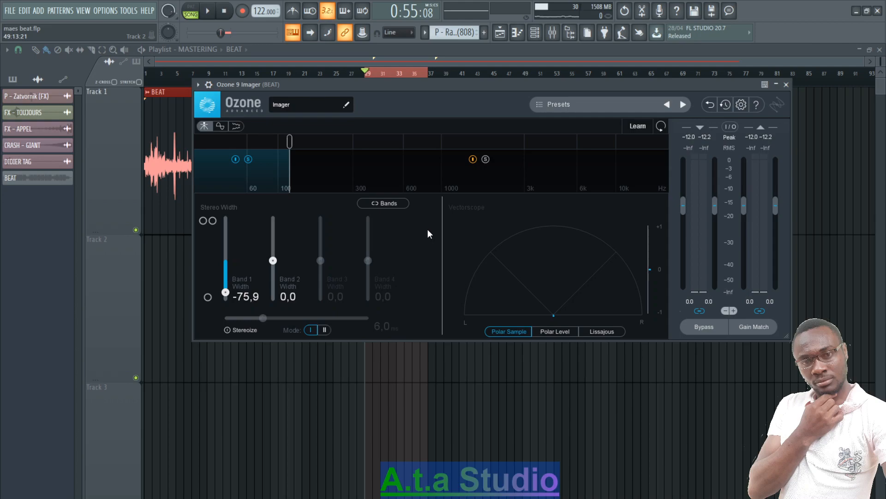
Turn off Band 1's solo, play the full-range refrain and close Ozone 9 Imager
key(space)
key(space)
key(space)
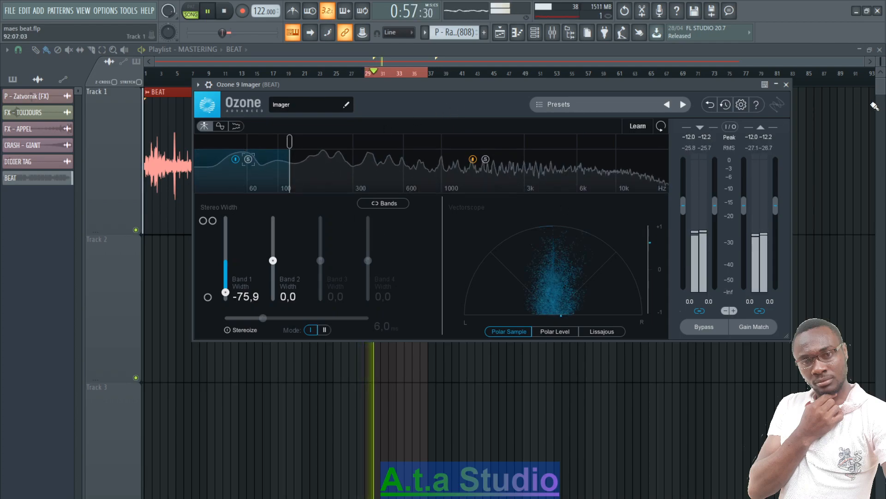
click(787, 85)
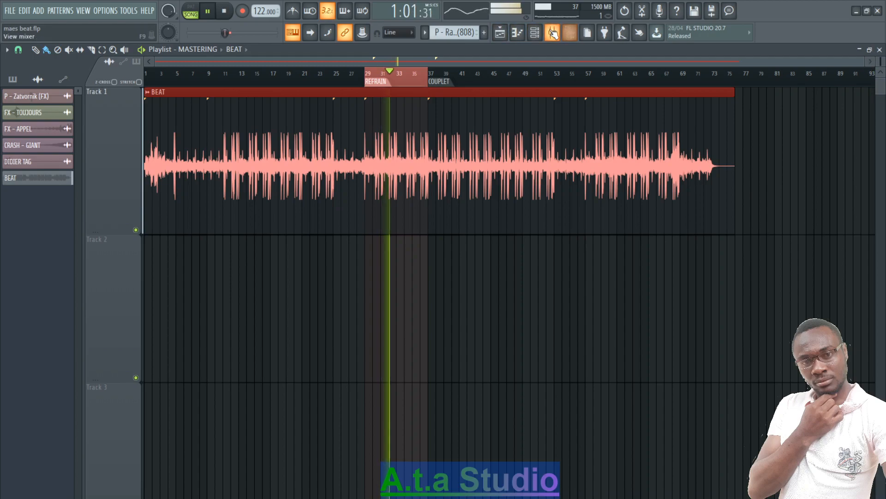
Open the mixer and switch the BEAT track's effects off and back on during playback to compare the sound
click(553, 34)
drag(300, 437, 381, 214)
click(343, 353)
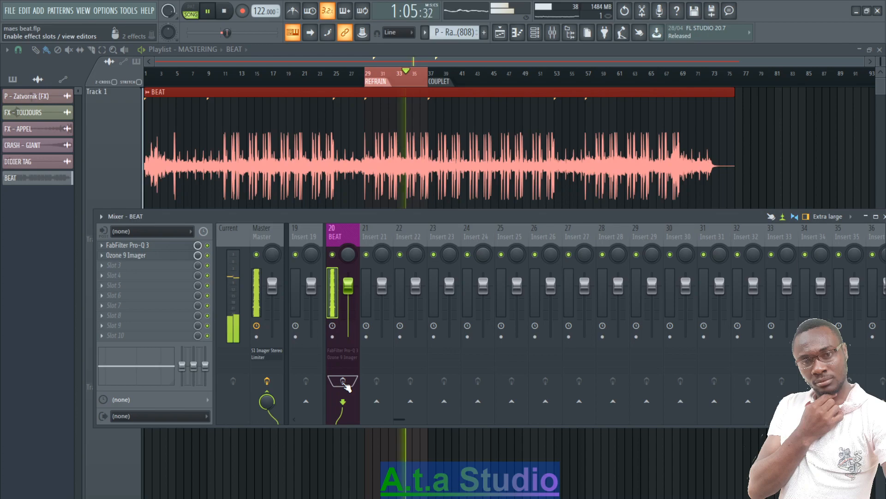
click(344, 383)
click(770, 497)
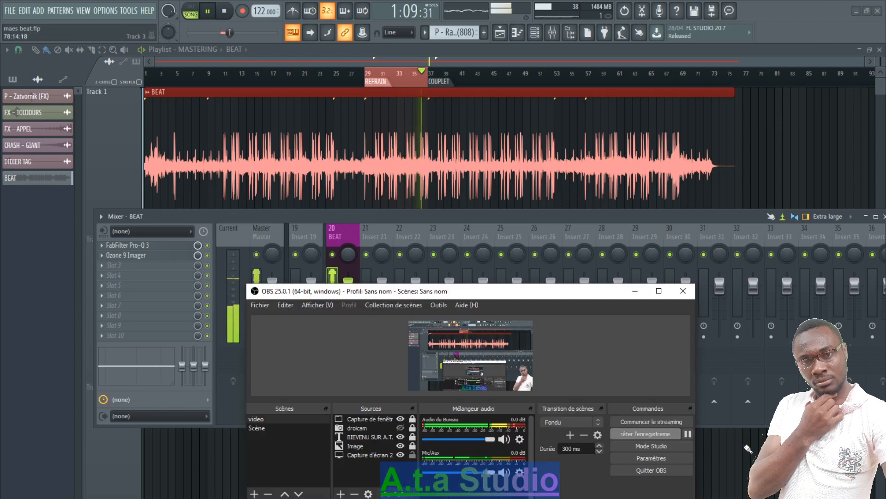